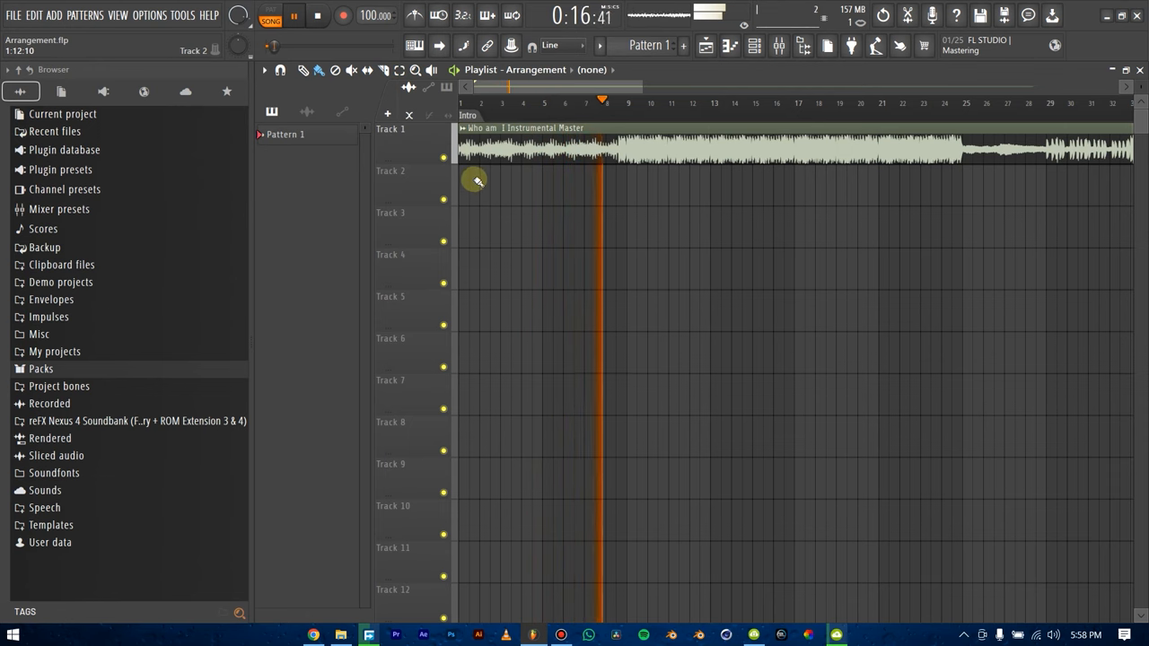
# Stop playback and rewind to the start, undoing a stray playlist edit.
pyautogui.click(319, 16)
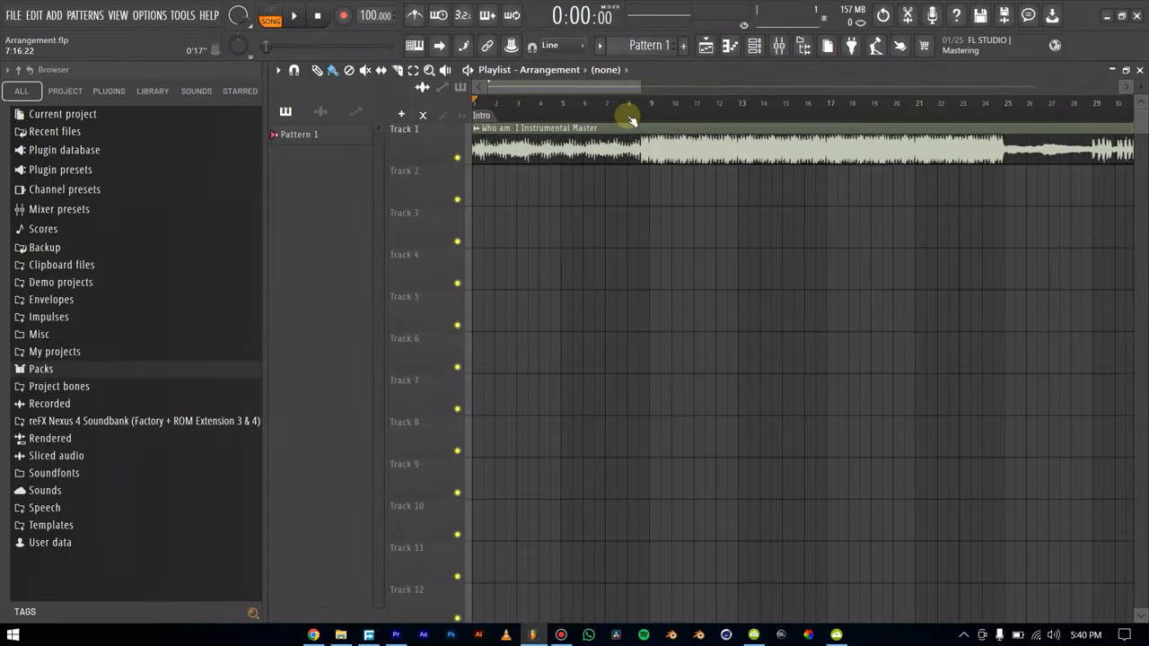
pyautogui.moveTo(640, 88); pyautogui.dragTo(759, 93)
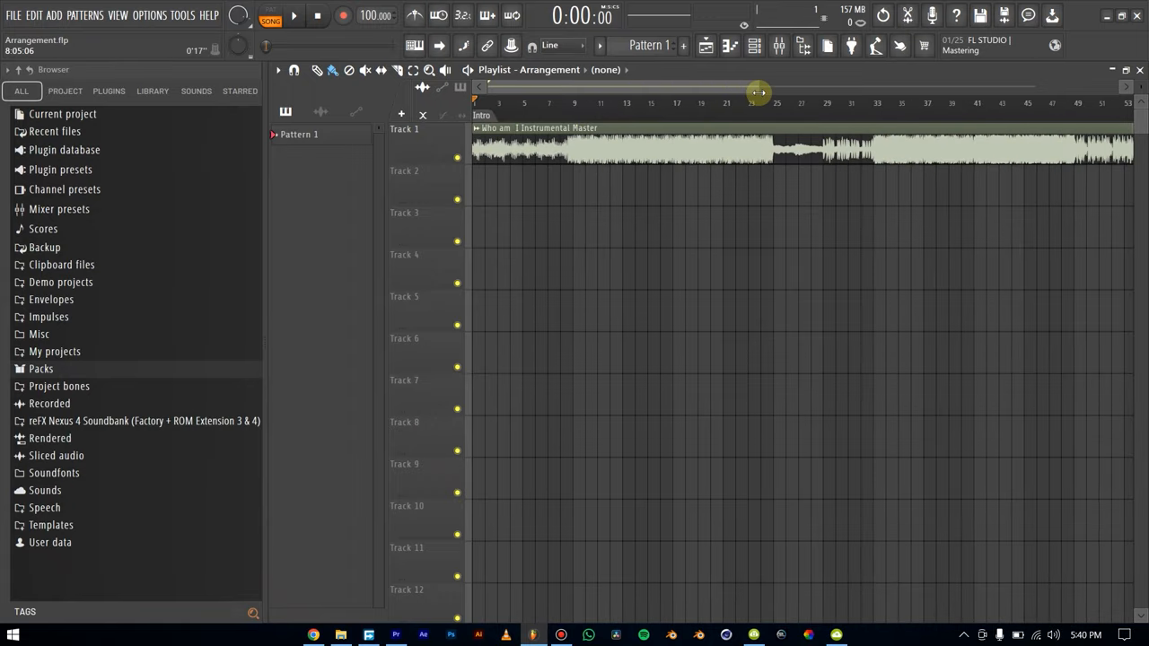
pyautogui.moveTo(759, 93); pyautogui.dragTo(582, 90)
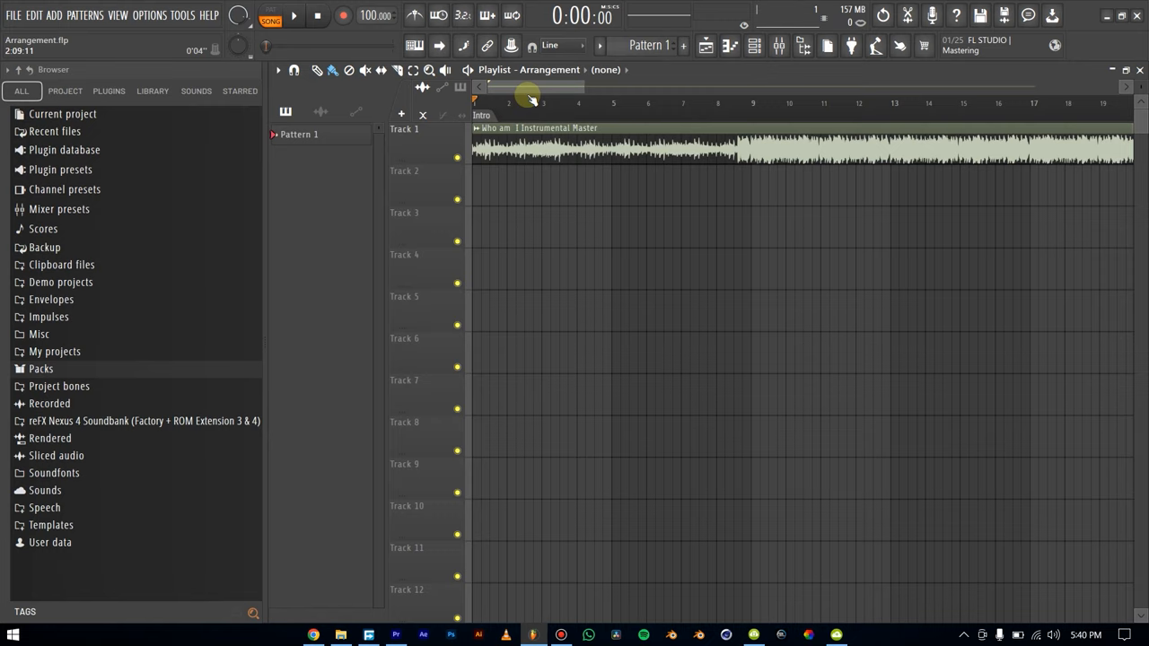
pyautogui.rightClick(553, 130)
pyautogui.hotkey('ctrl', 'z')
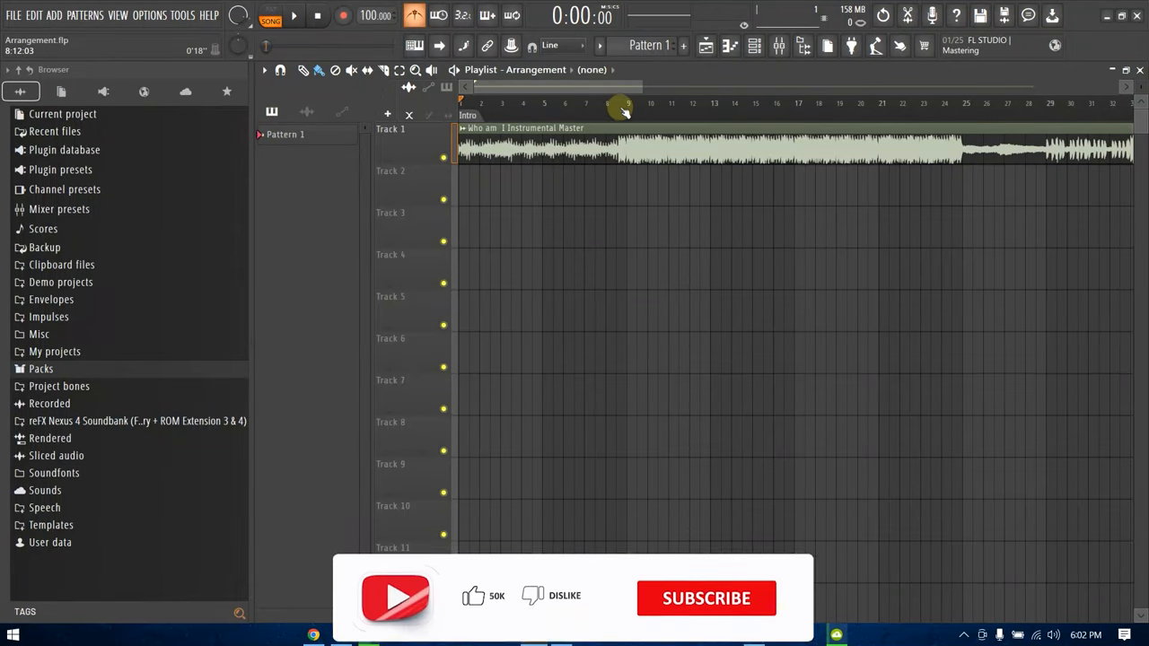
# Add a 'Verse 1' time marker at bar 9 and play to check the section.
pyautogui.click(628, 103)
pyautogui.hotkey('alt', 't')
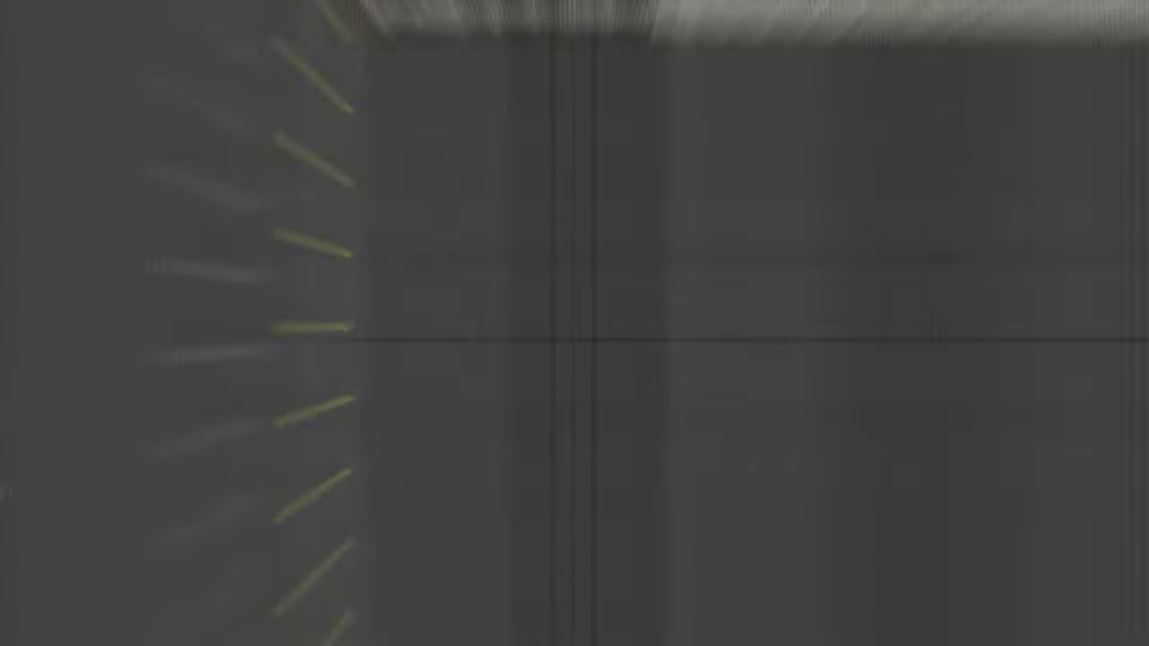
pyautogui.press('space')
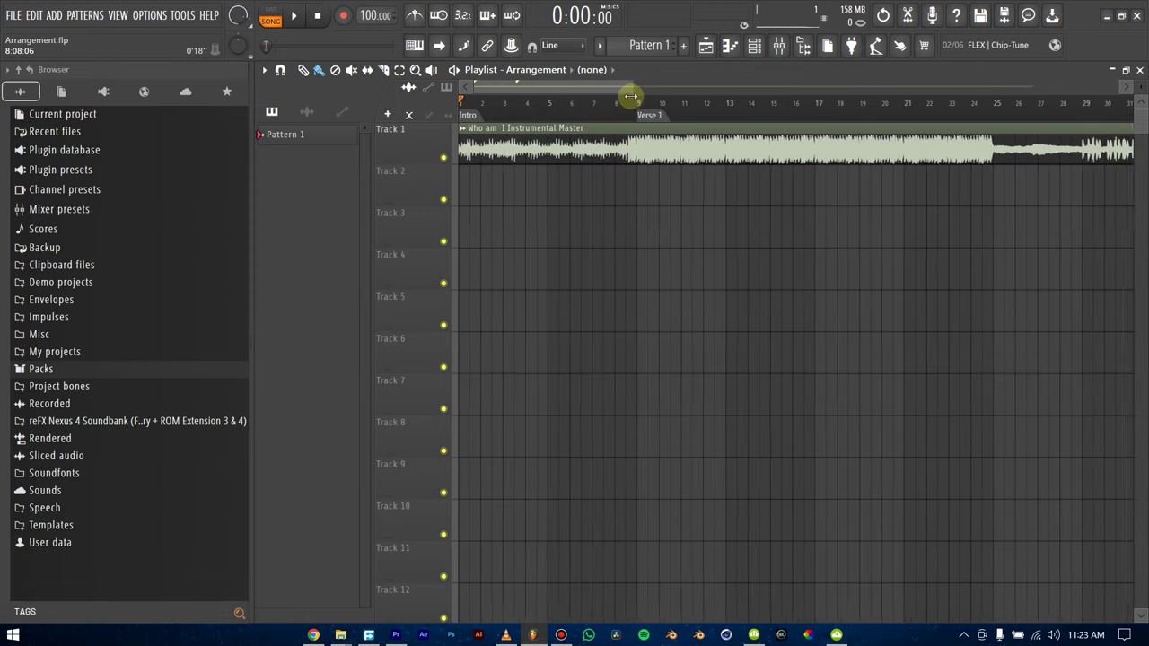
pyautogui.moveTo(631, 96); pyautogui.dragTo(632, 97)
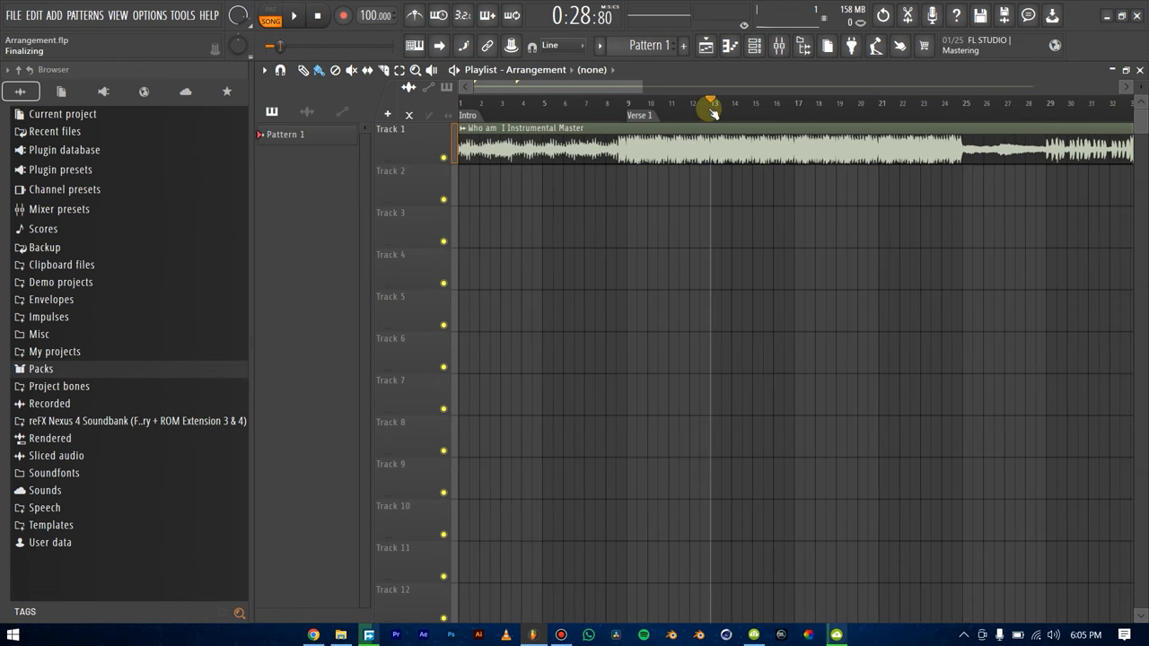
pyautogui.moveTo(713, 106)
pyautogui.mouseDown()
pyautogui.moveTo(700, 106)
pyautogui.moveTo(713, 106)
pyautogui.mouseUp()
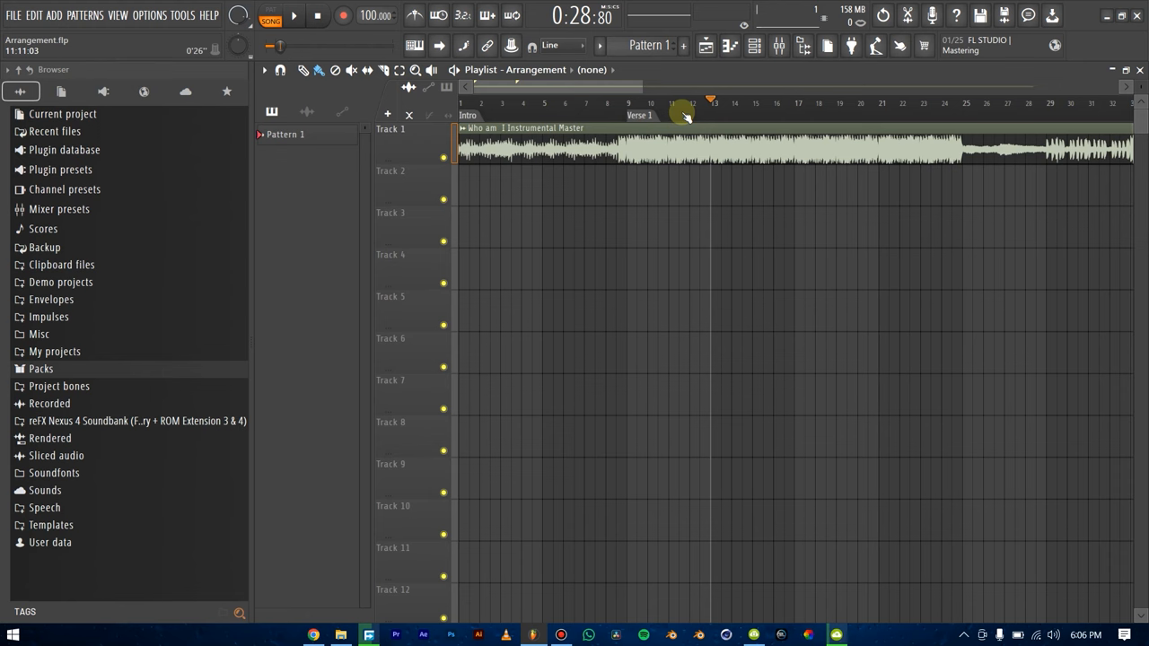
# Listen from the Verse 1 marker and then from bar 17 to locate the Pre-chorus.
pyautogui.click(628, 105)
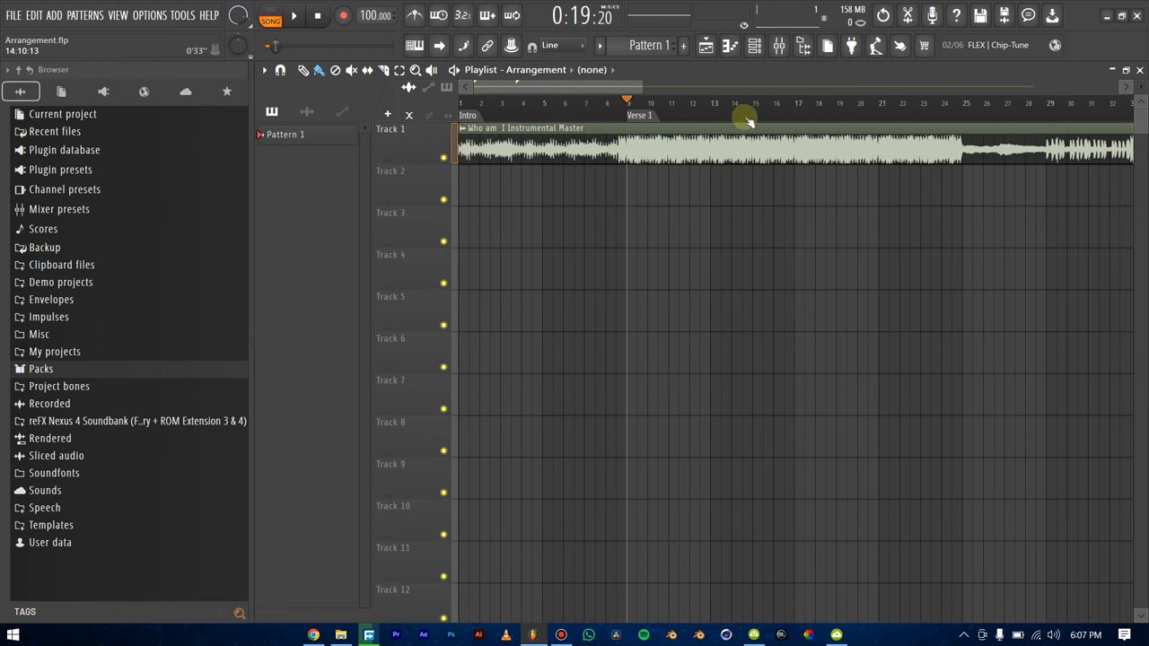
pyautogui.click(798, 105)
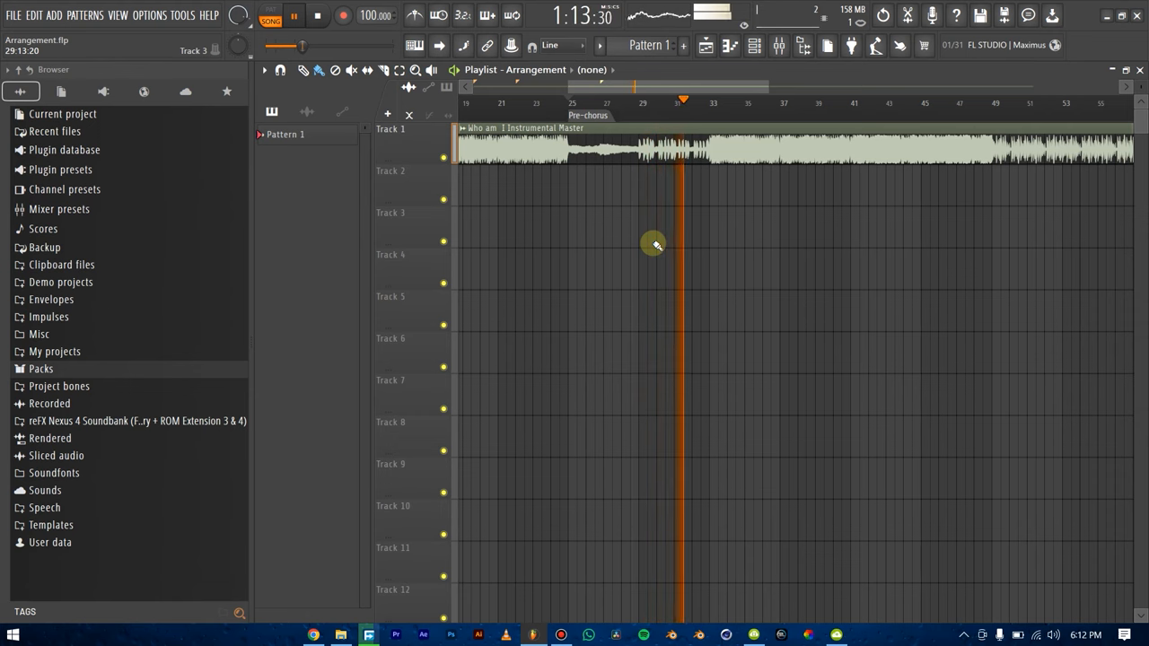
# Stop at bar 25 and play from bar 29 to find where the Chorus begins.
pyautogui.click(317, 15)
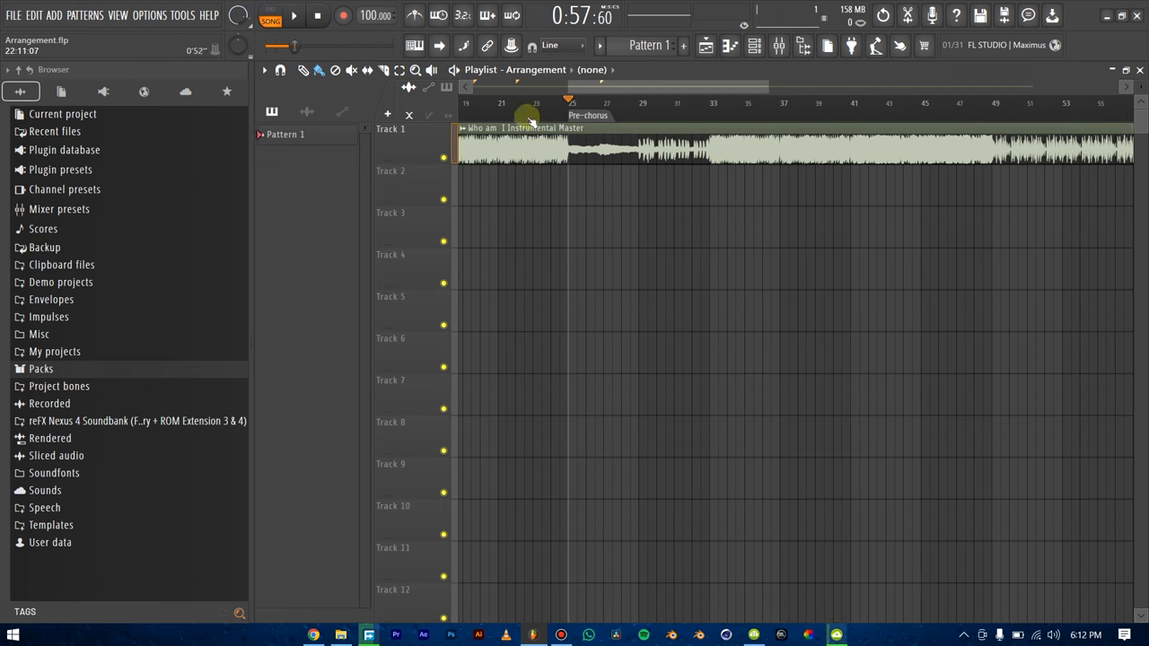
pyautogui.click(641, 104)
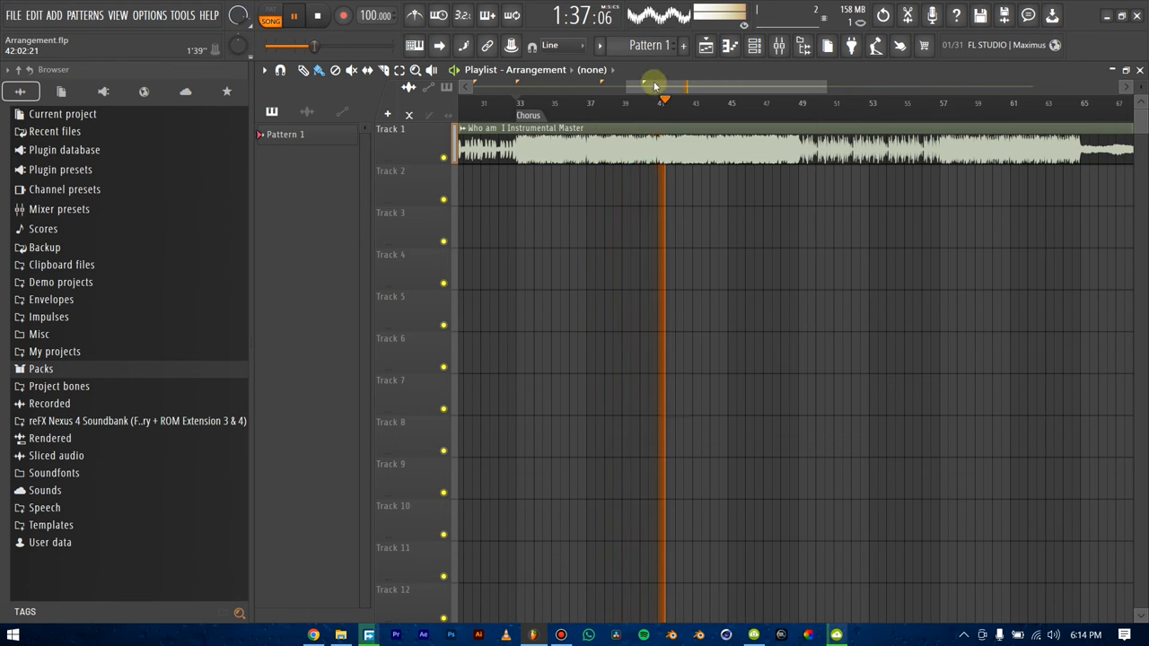
# Pause and resume playback of the chorus to find the Verse 2 start.
pyautogui.click(294, 15)
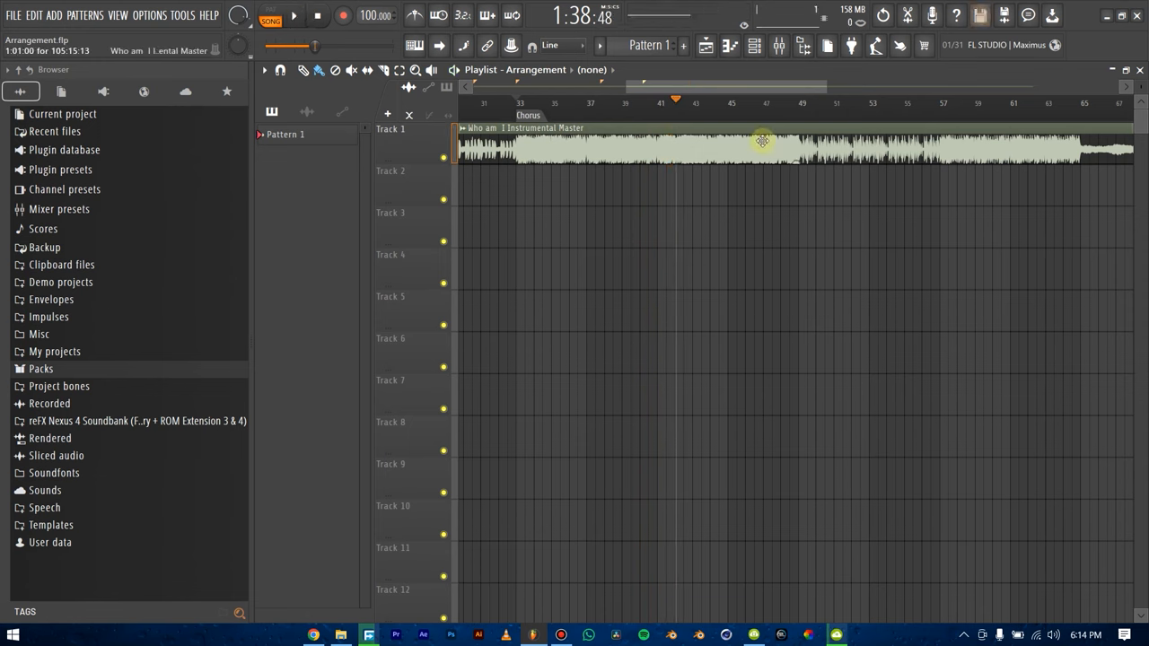
pyautogui.click(294, 16)
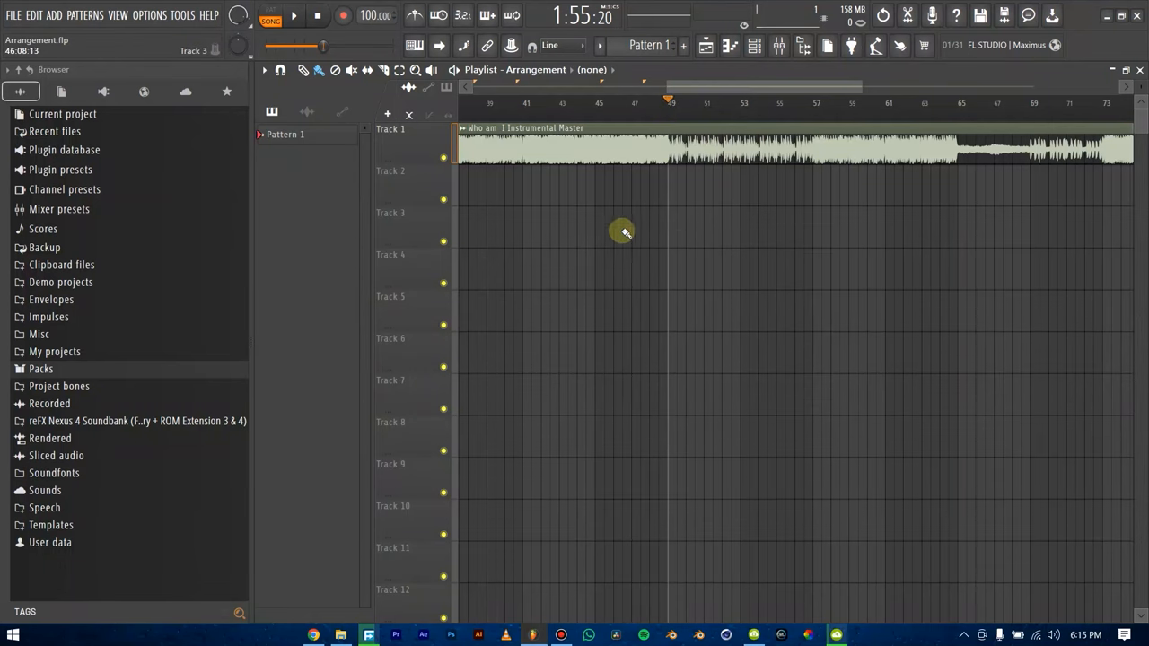
pyautogui.scroll(-3, 669, 85)
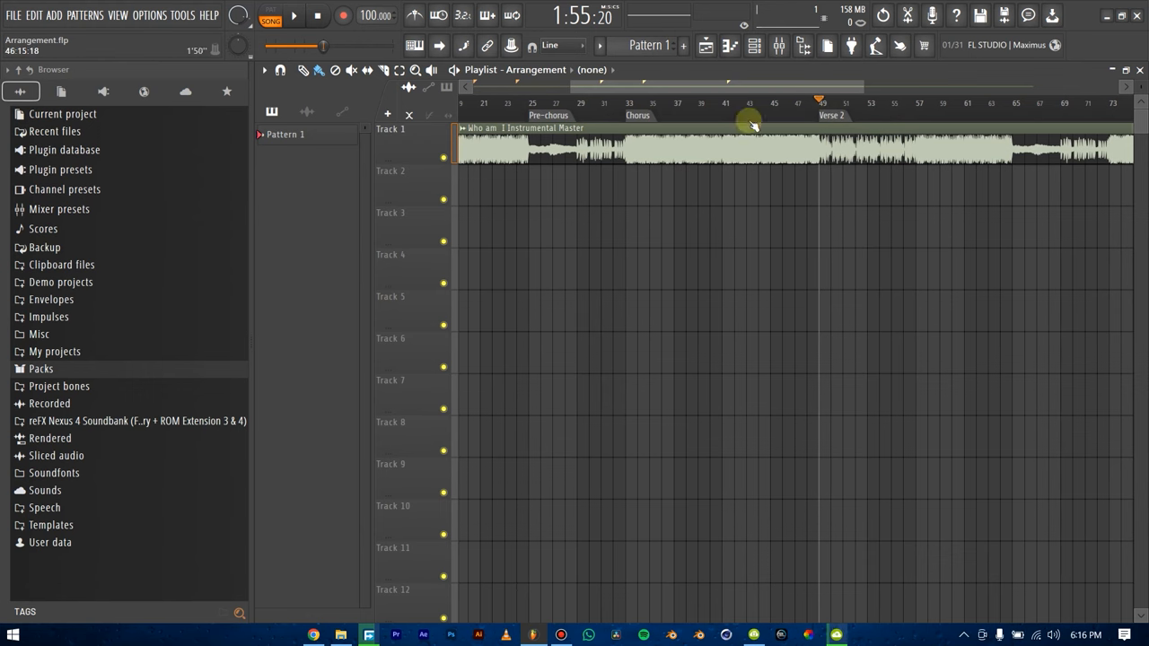
pyautogui.scroll(3, 848, 85)
pyautogui.scroll(-3, 781, 87)
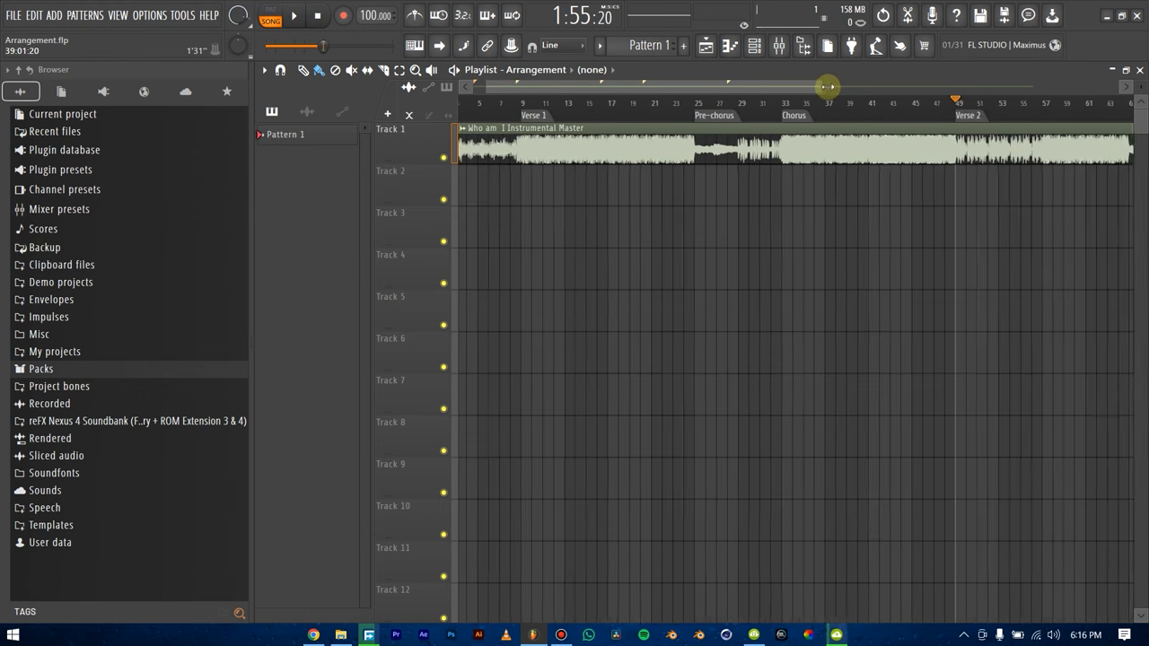
pyautogui.click(871, 103)
pyautogui.press('space')
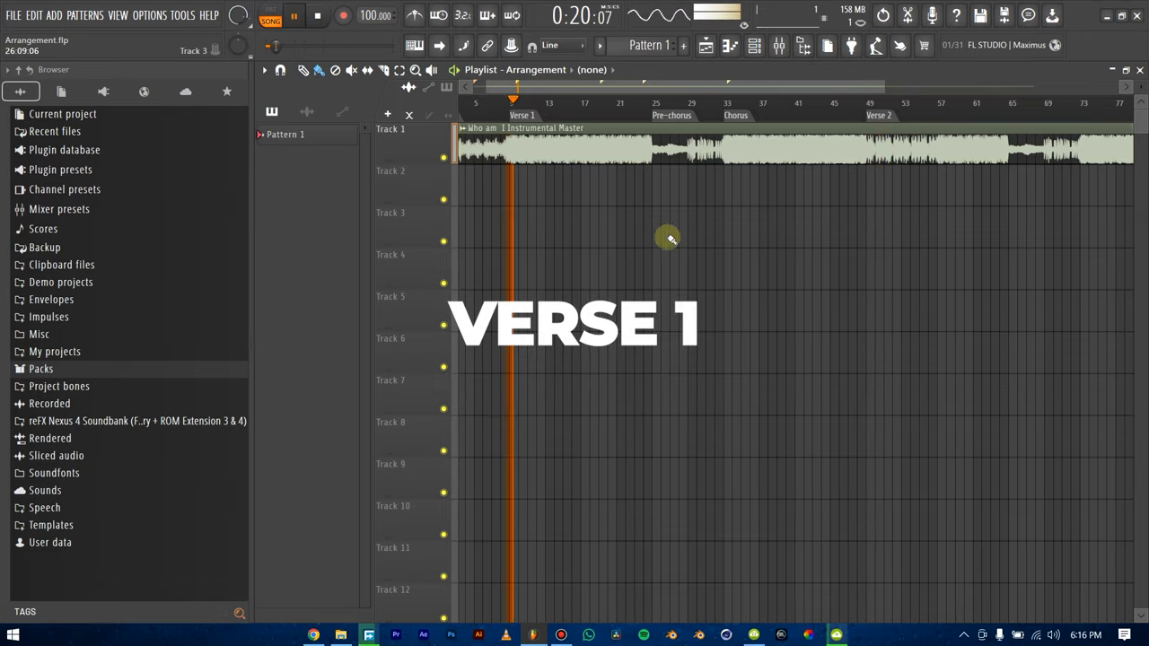
pyautogui.click(295, 18)
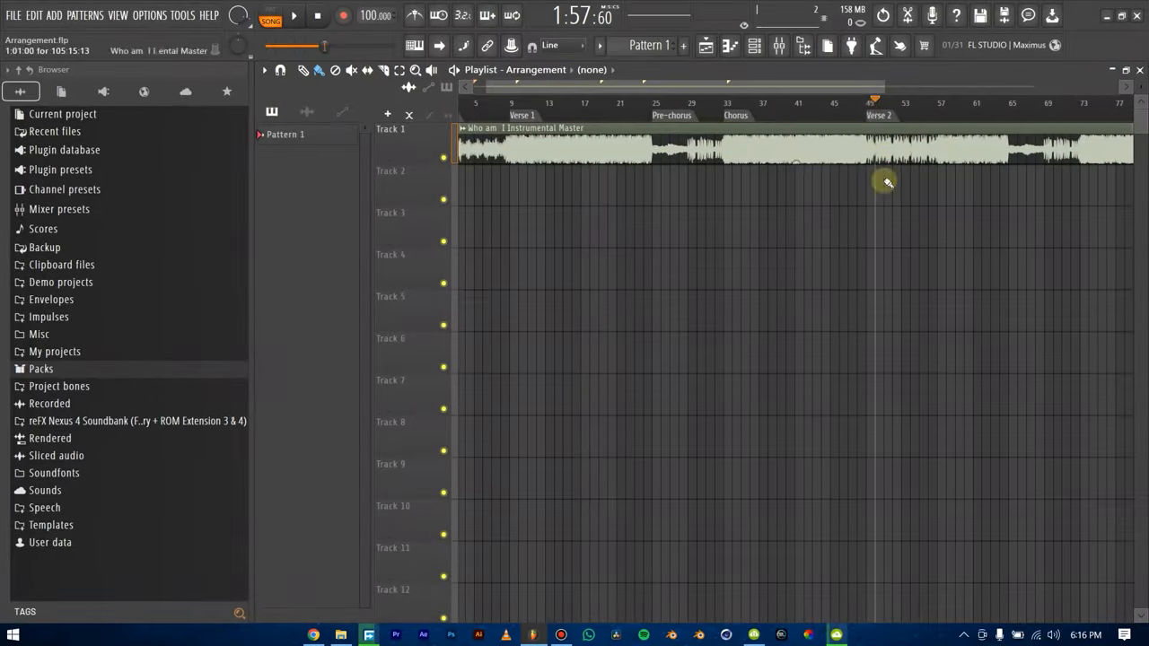
pyautogui.click(869, 106)
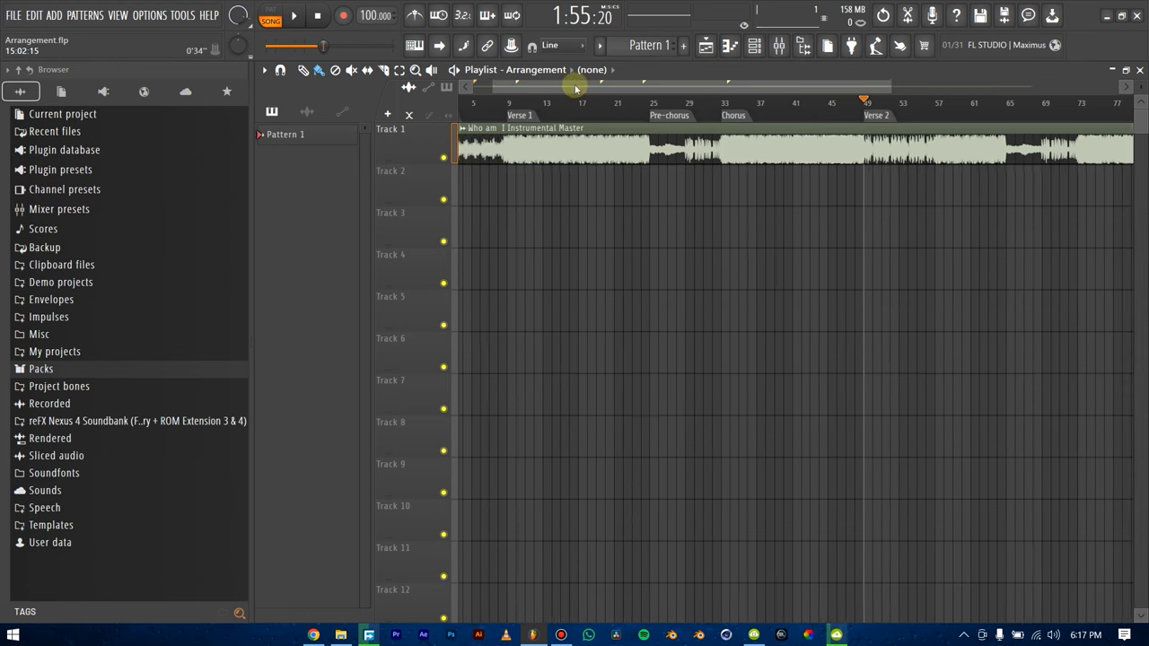
pyautogui.scroll(-4, 569, 102)
pyautogui.scroll(-3, 696, 91)
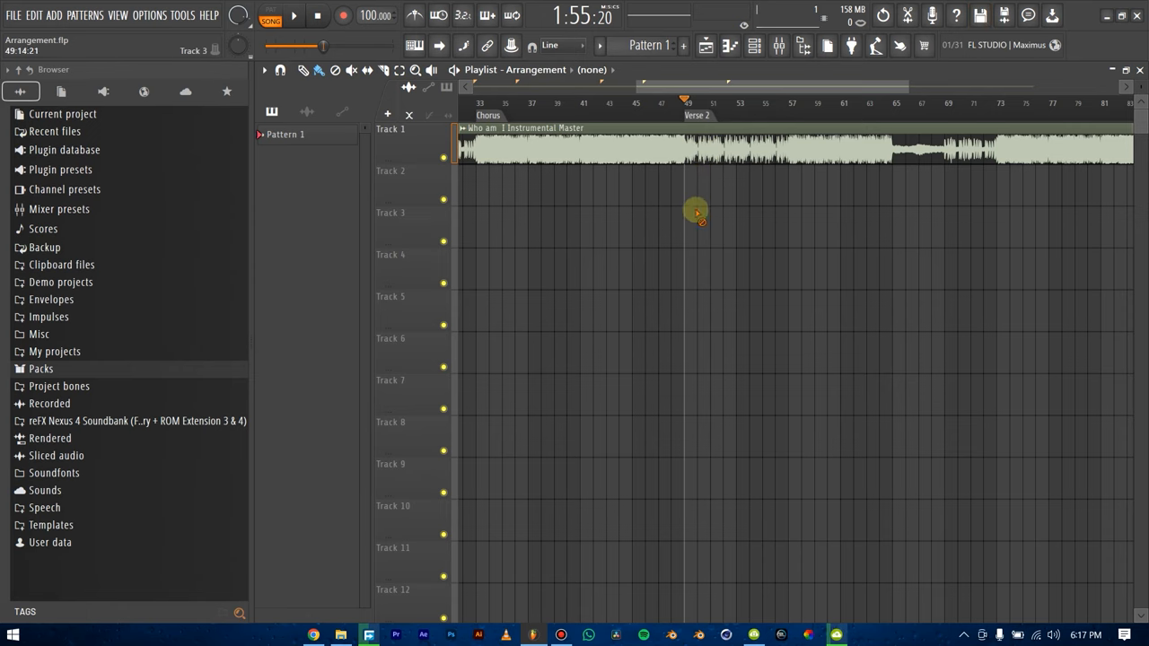
pyautogui.press('space')
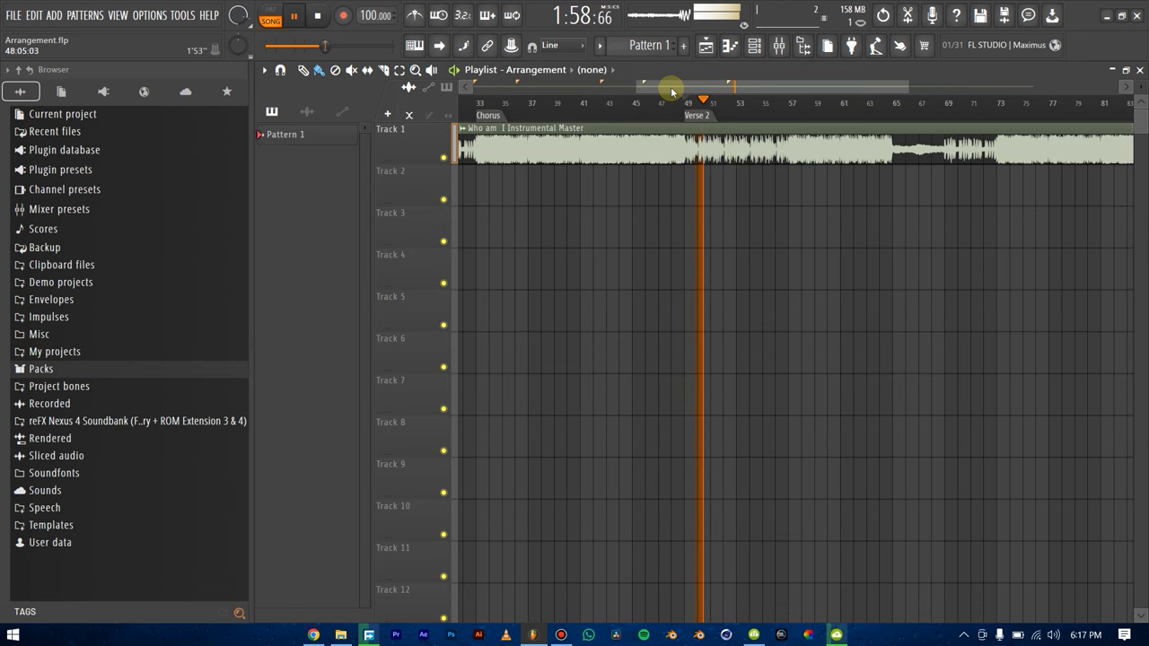
pyautogui.scroll(-2, 671, 93)
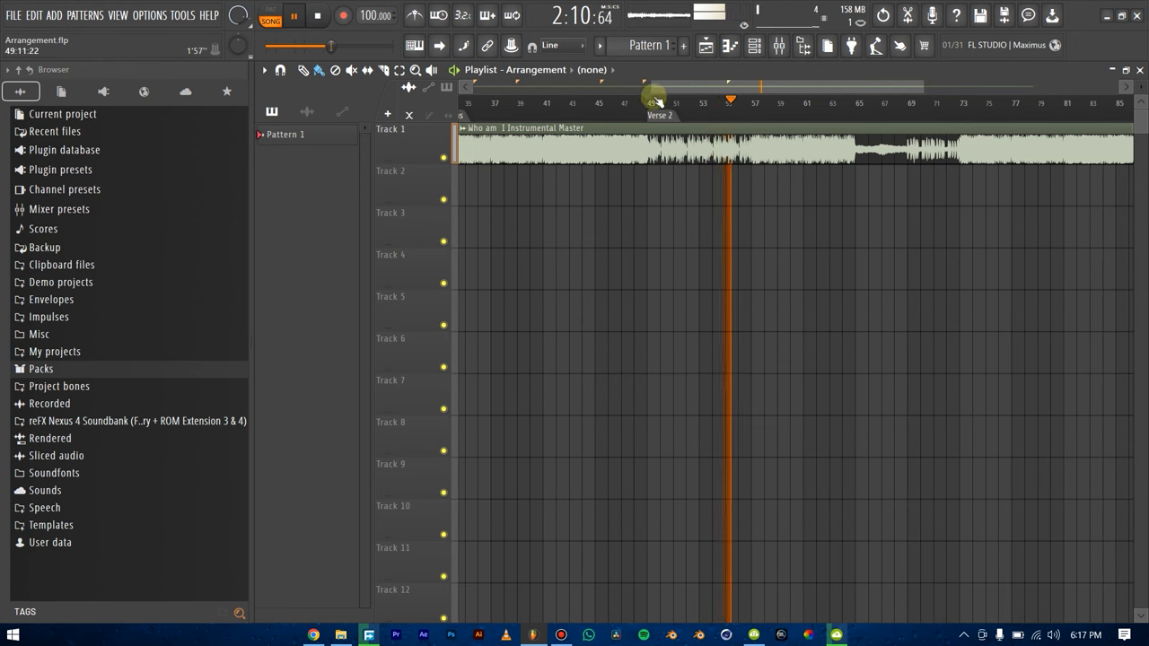
pyautogui.scroll(2, 671, 159)
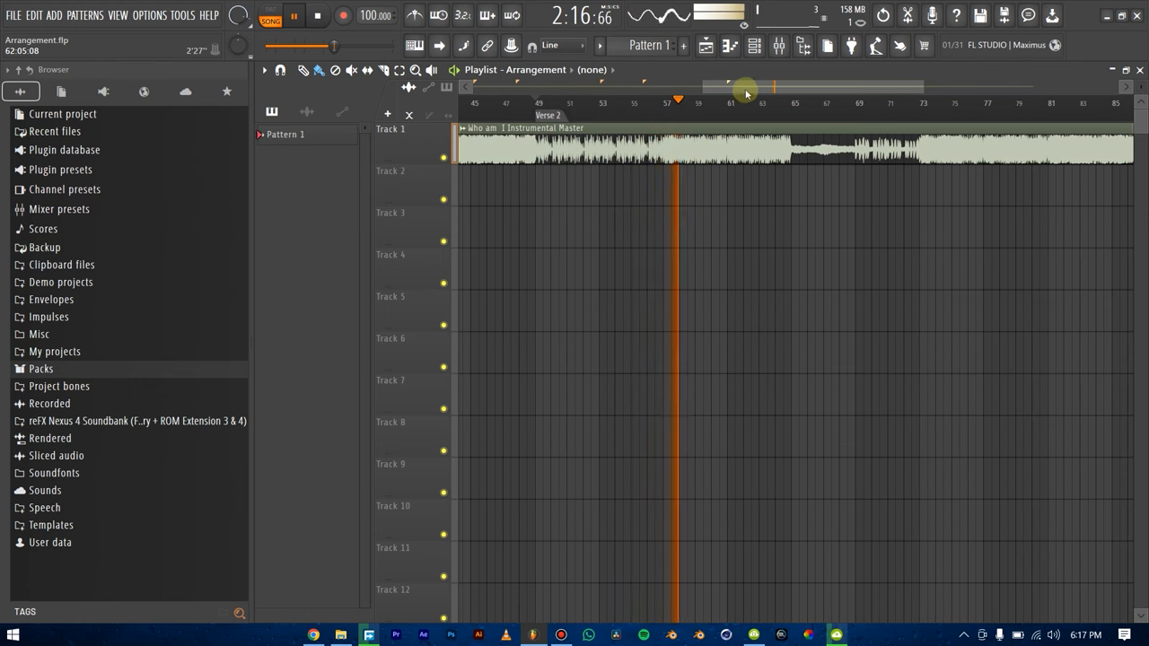
pyautogui.click(294, 15)
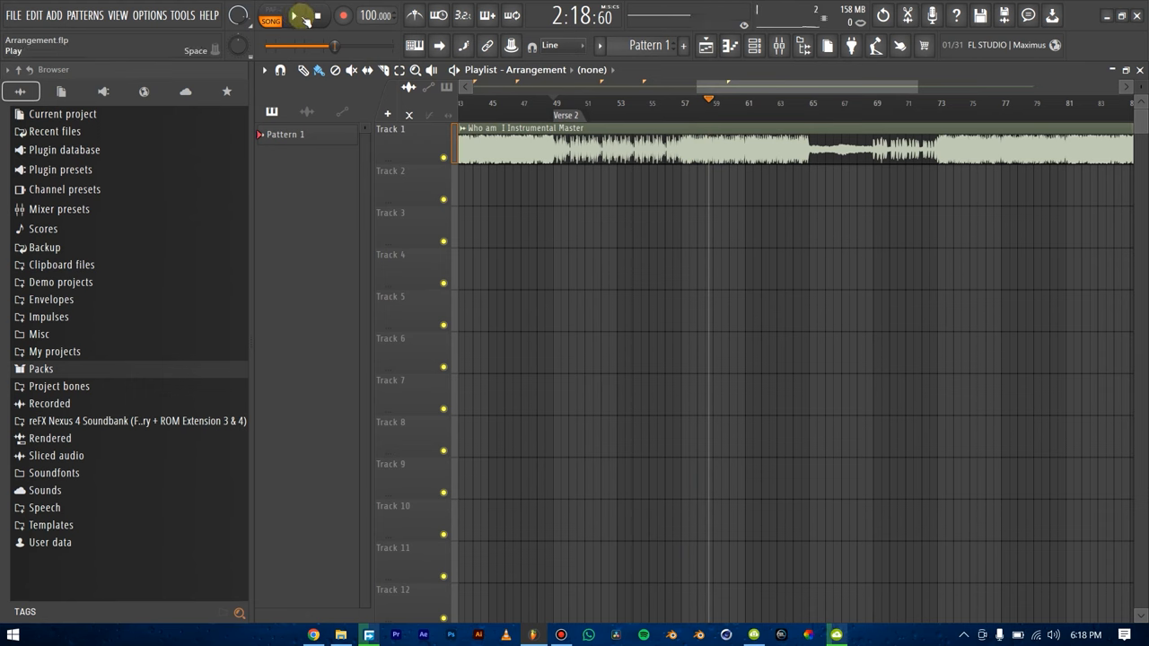
pyautogui.click(294, 16)
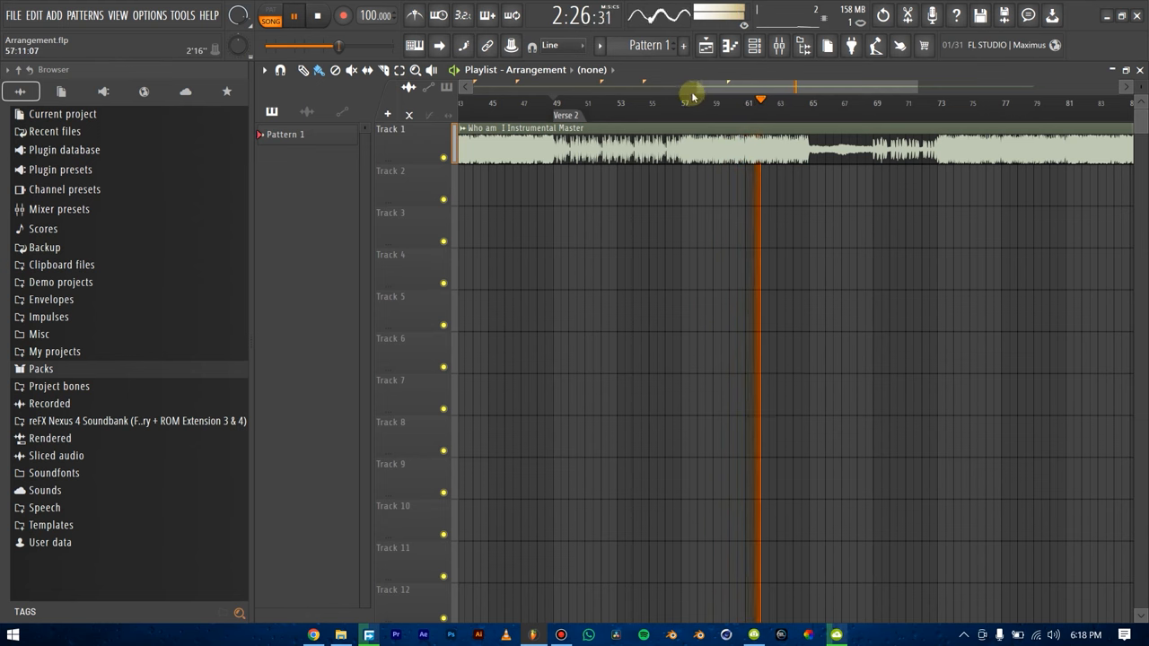
pyautogui.moveTo(693, 87)
pyautogui.mouseDown()
pyautogui.moveTo(608, 87)
pyautogui.moveTo(758, 86)
pyautogui.mouseUp()
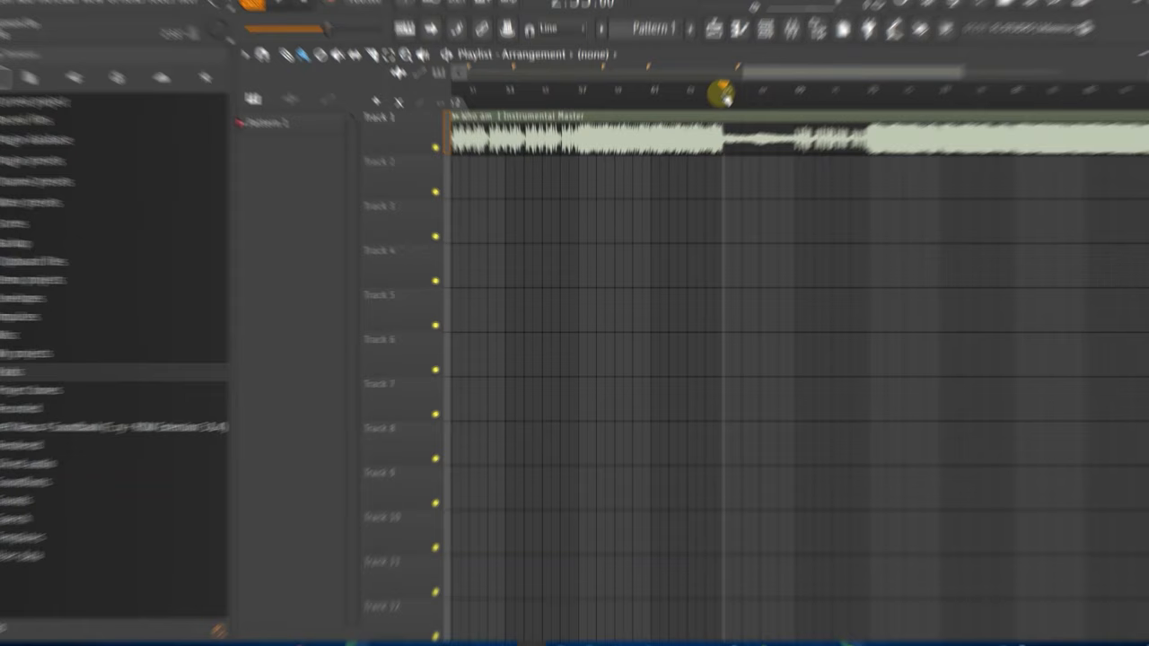
# Add a 'Pre-Chorus' marker at bar 65 and start a 'Chorus' marker at bar 73.
pyautogui.rightClick(724, 106)
pyautogui.click(754, 121)
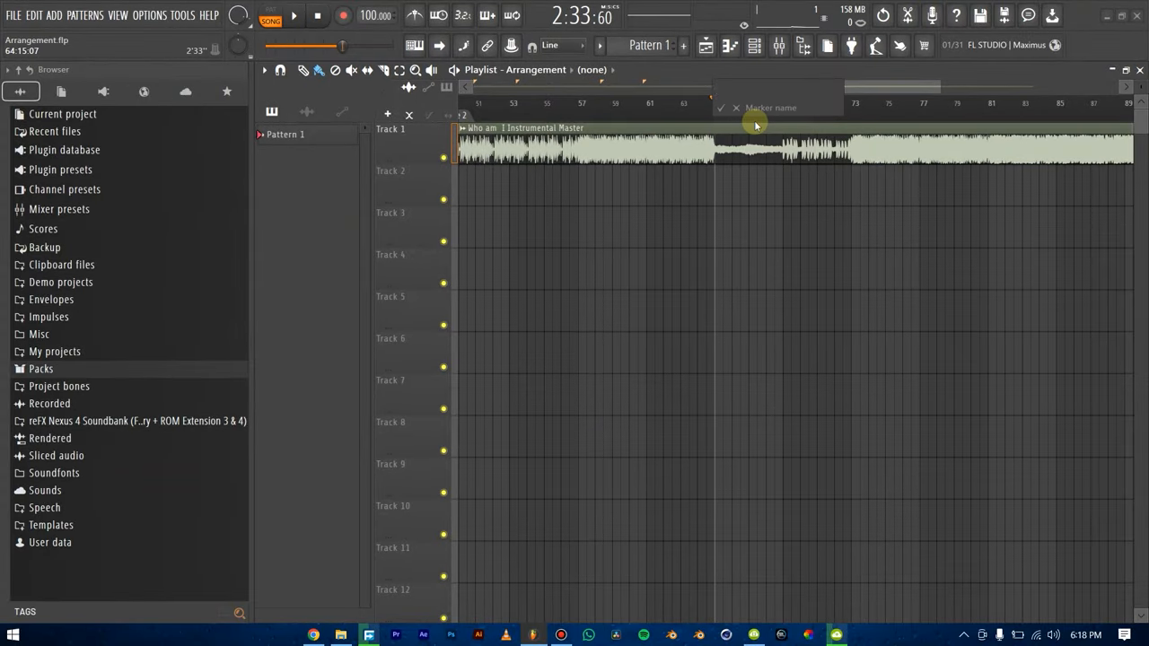
pyautogui.write('Pre-Chor')
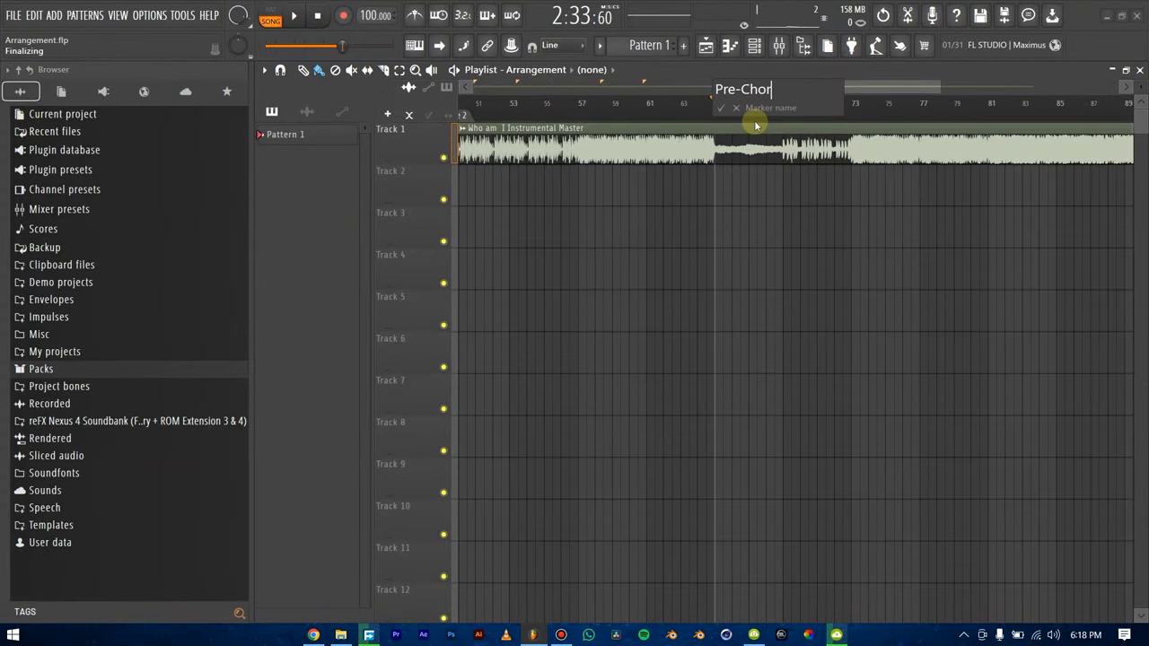
pyautogui.write('us')
pyautogui.press('Return')
pyautogui.click(853, 105)
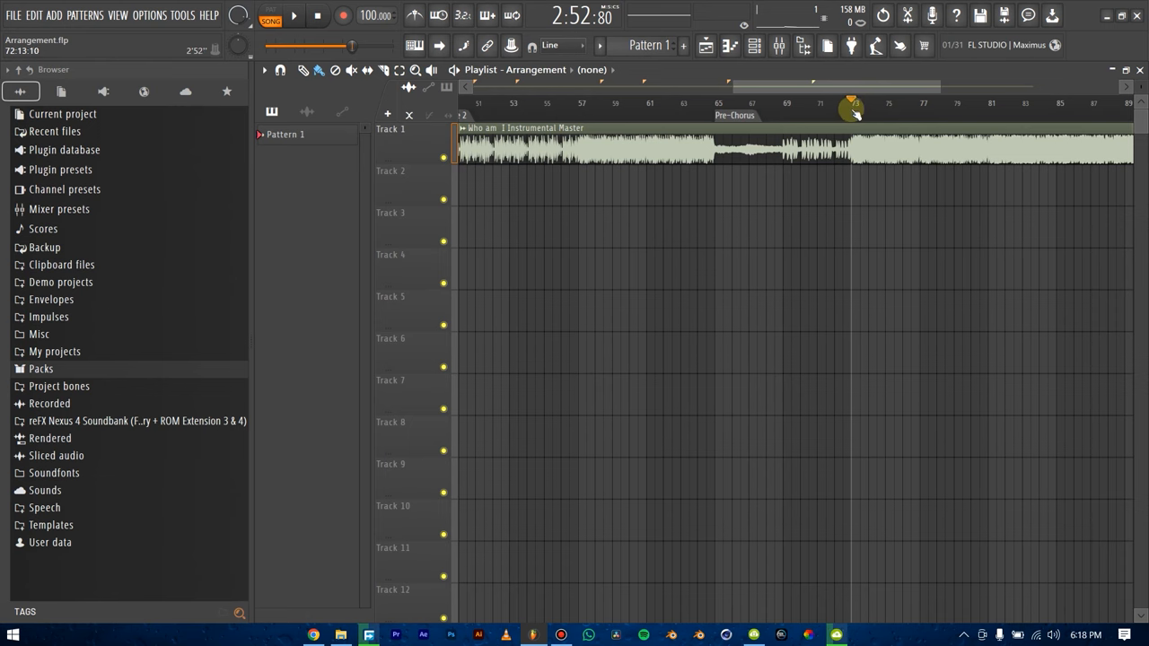
pyautogui.rightClick(856, 106)
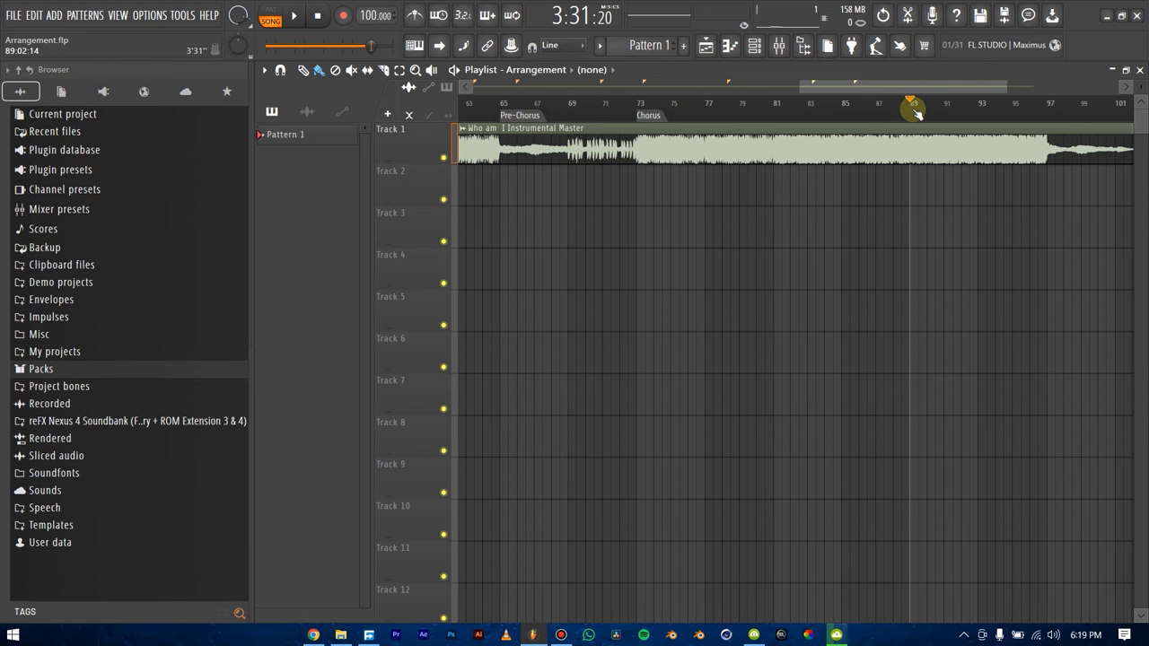
pyautogui.moveTo(781, 106); pyautogui.dragTo(775, 106)
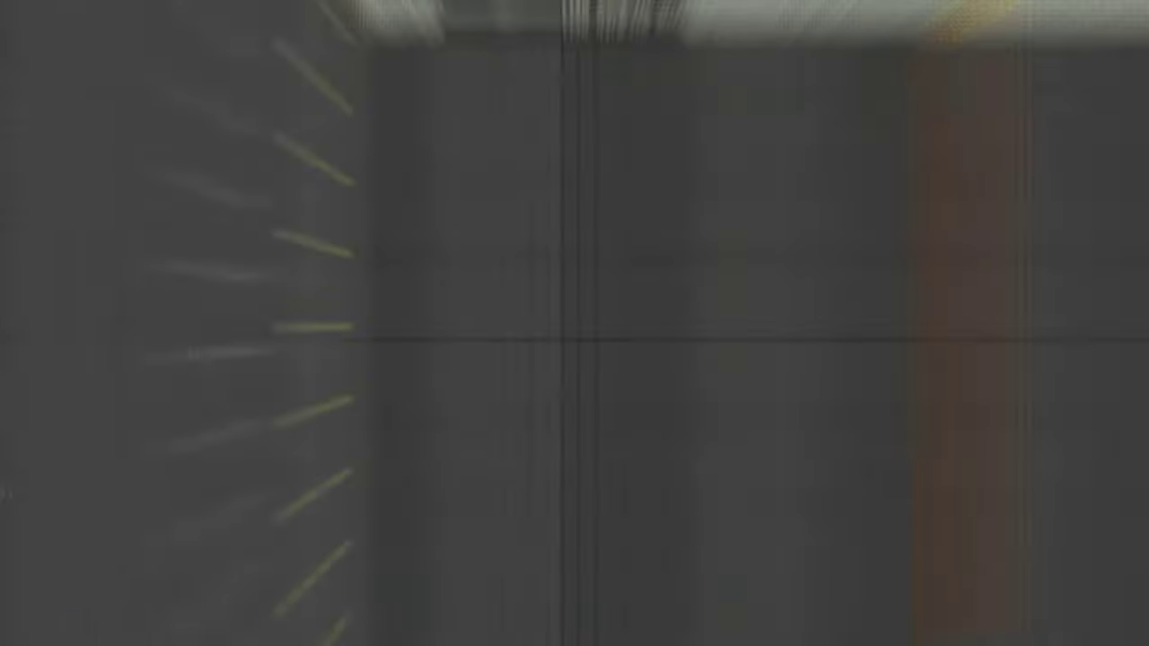
pyautogui.press('space')
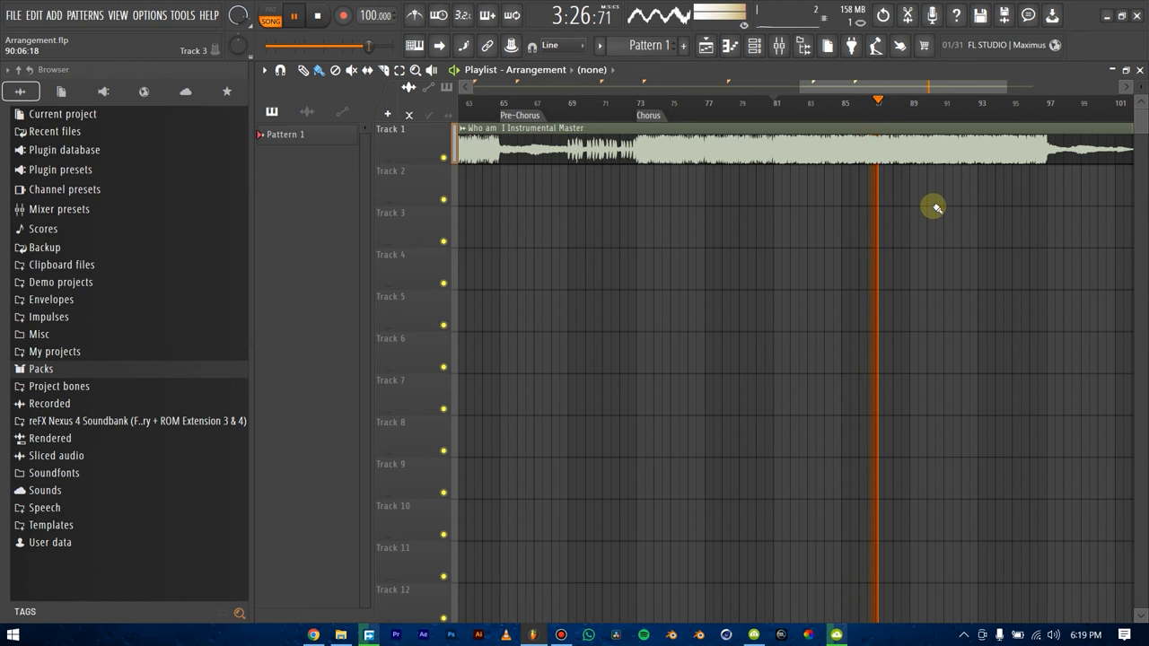
pyautogui.hscroll(2, 897, 153)
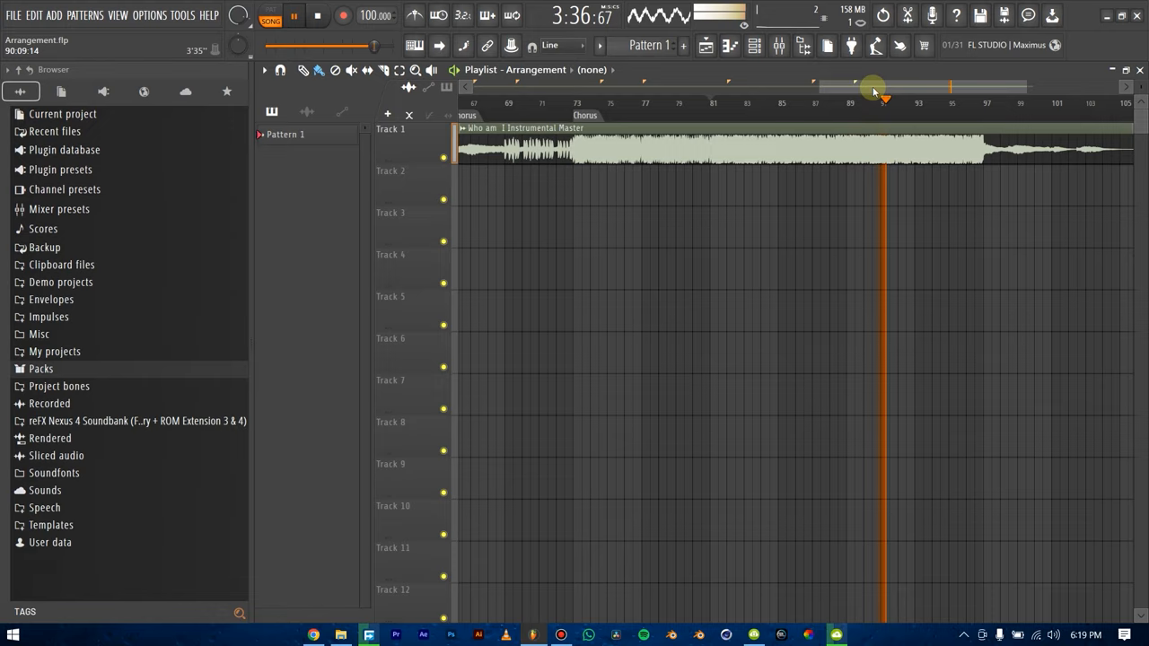
pyautogui.moveTo(898, 86); pyautogui.dragTo(924, 90)
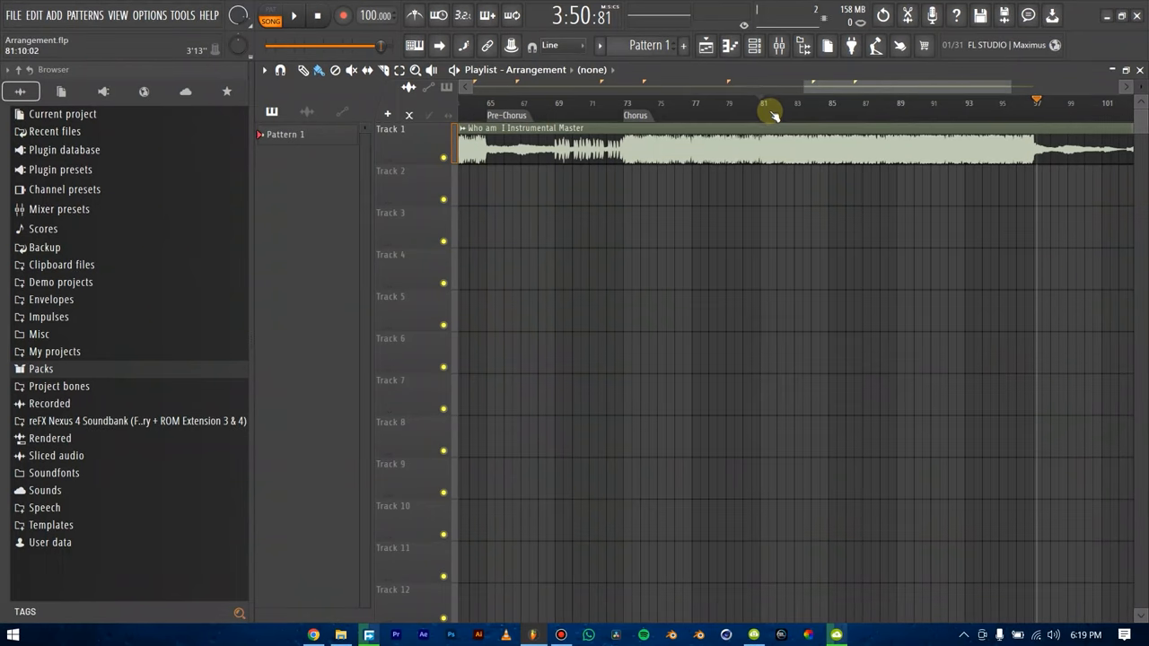
pyautogui.moveTo(768, 109); pyautogui.dragTo(900, 110)
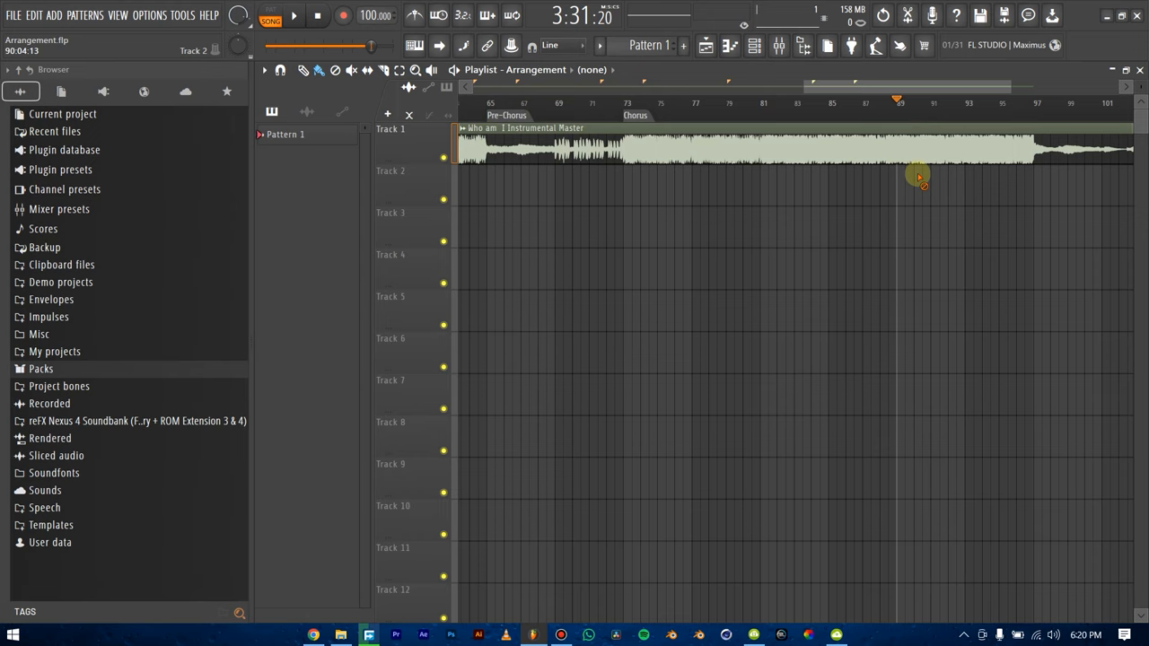
pyautogui.moveTo(885, 87); pyautogui.dragTo(864, 90)
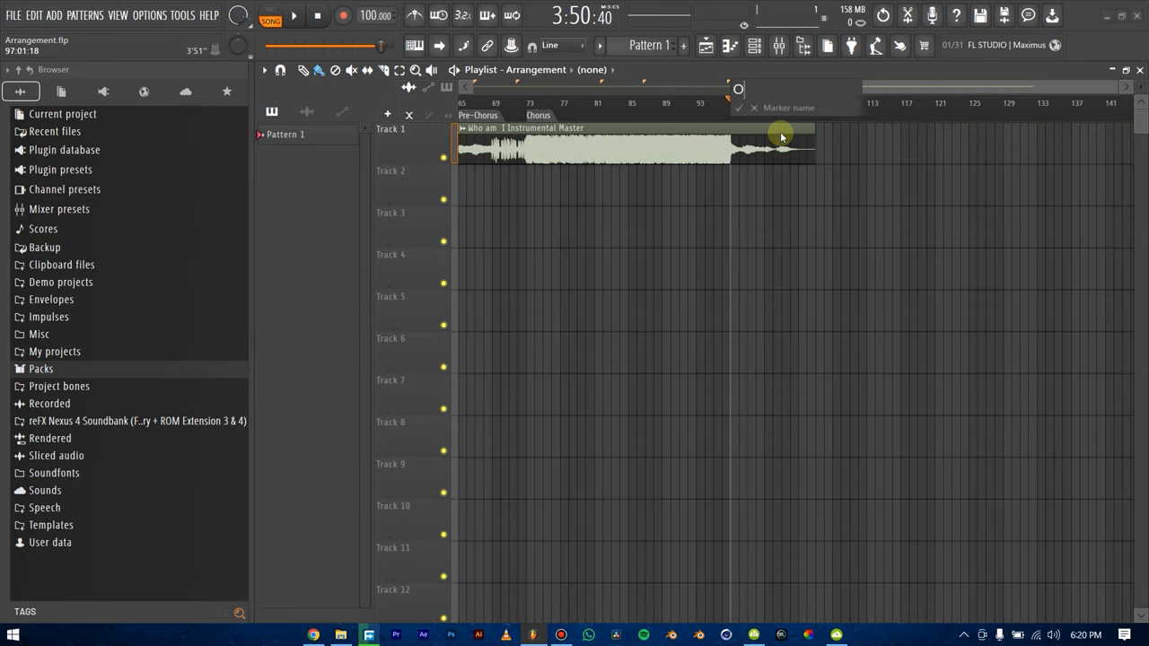
pyautogui.write('ro')
# Confirm the 'Outro' marker at bar 97 and play through the song's ending.
pyautogui.press('Return')
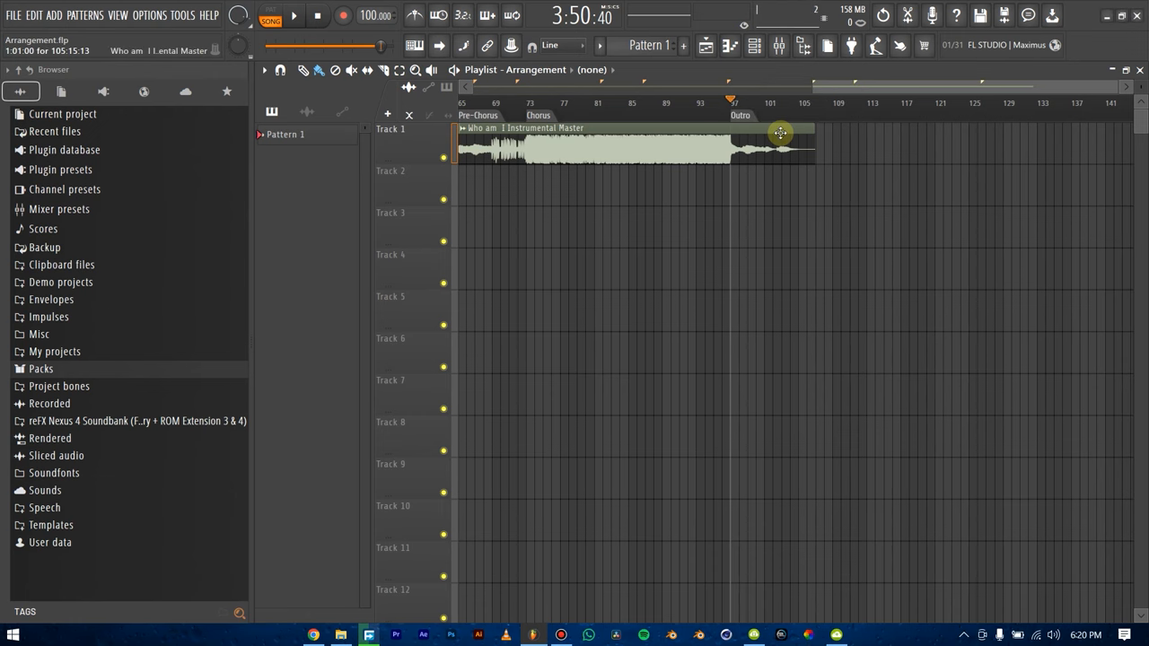
pyautogui.click(293, 15)
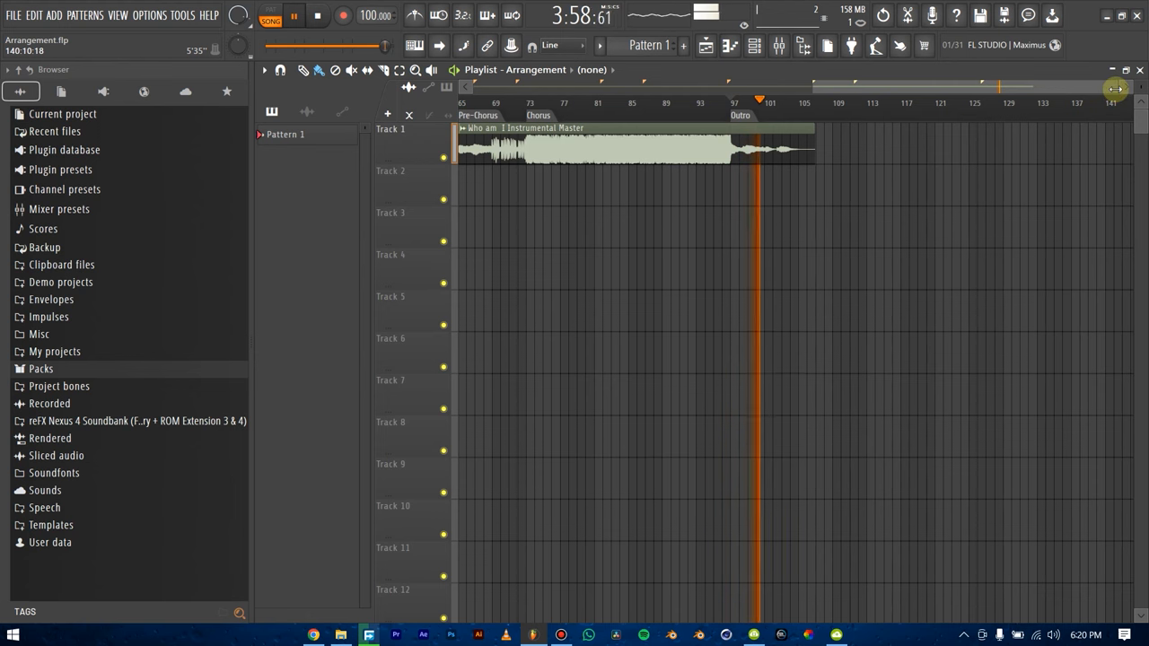
pyautogui.moveTo(1115, 90); pyautogui.dragTo(954, 90)
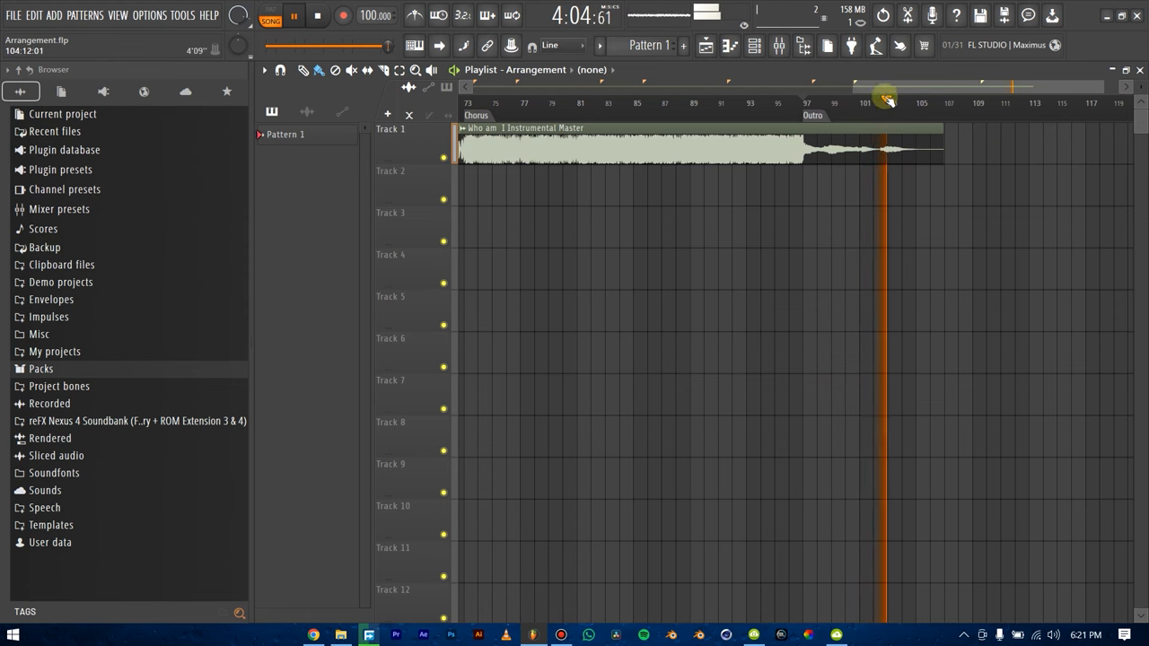
pyautogui.moveTo(844, 96); pyautogui.dragTo(875, 95)
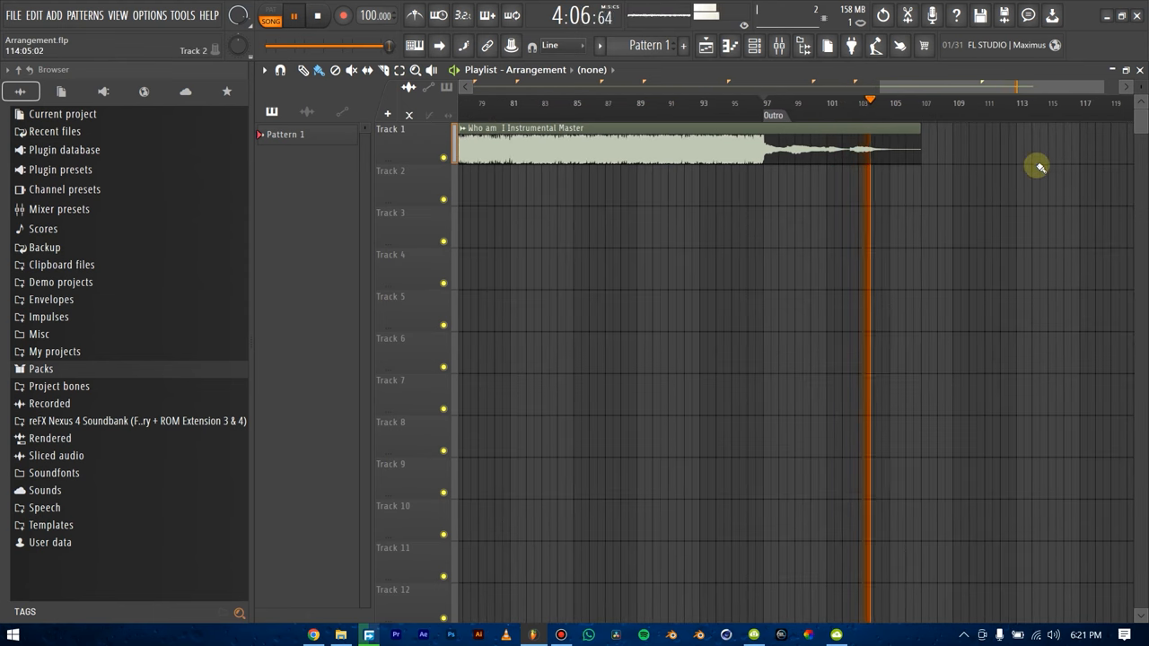